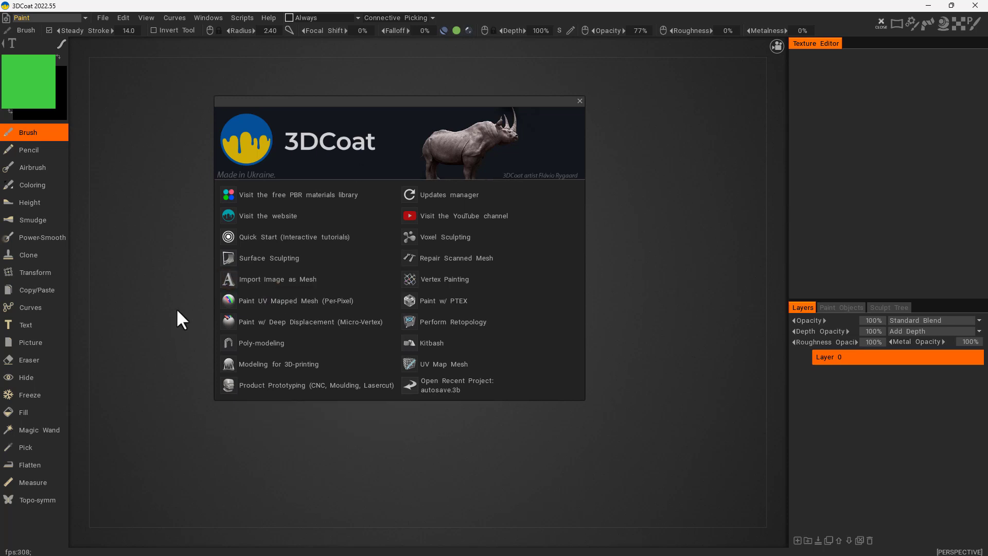
# Step: Start a Voxel Sculpting project from the splash screen, reposition its starter dialog and browse the File menu
pyautogui.click(452, 238)
pyautogui.moveTo(368, 185)
pyautogui.mouseDown()
pyautogui.moveTo(404, 185)
pyautogui.moveTo(364, 176)
pyautogui.mouseUp()
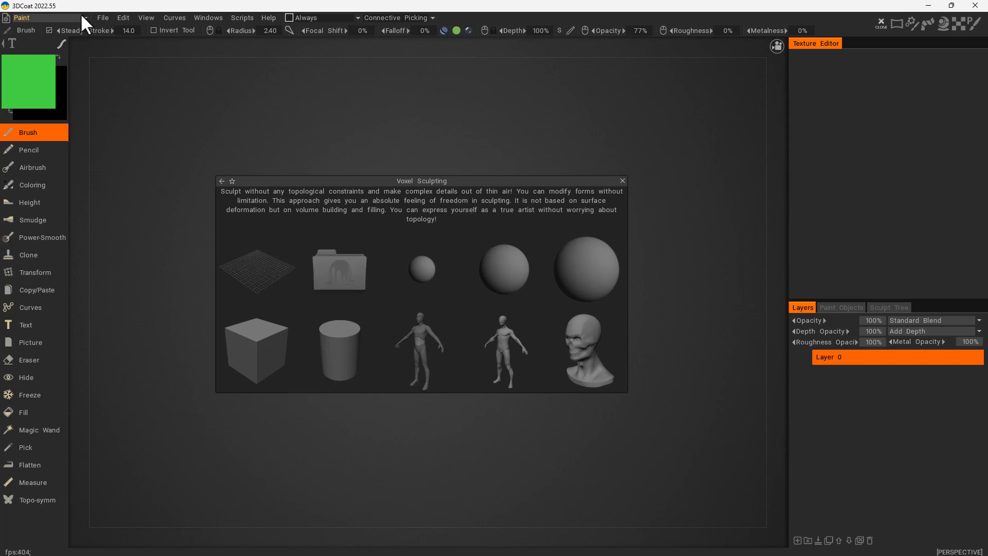
pyautogui.click(103, 18)
# Step: Begin in an empty Volume7 voxel layer and toggle the 3D grid on and off
pyautogui.click(260, 284)
pyautogui.moveTo(689, 42)
pyautogui.moveTo(768, 44)
pyautogui.click(737, 45)
pyautogui.doubleClick(736, 47)
# Step: Switch the view between orthographic and perspective repeatedly, ending in perspective
pyautogui.click(730, 46)
pyautogui.click(722, 46)
pyautogui.click(723, 46)
pyautogui.click(724, 47)
pyautogui.click(723, 47)
pyautogui.doubleClick(723, 46)
pyautogui.click(723, 46)
pyautogui.click(720, 47)
pyautogui.moveTo(676, 36)
# Step: Browse the Environment Map thumbnails and apply an interior map to the scene
pyautogui.click(790, 46)
pyautogui.scroll(-3, 799, 255)
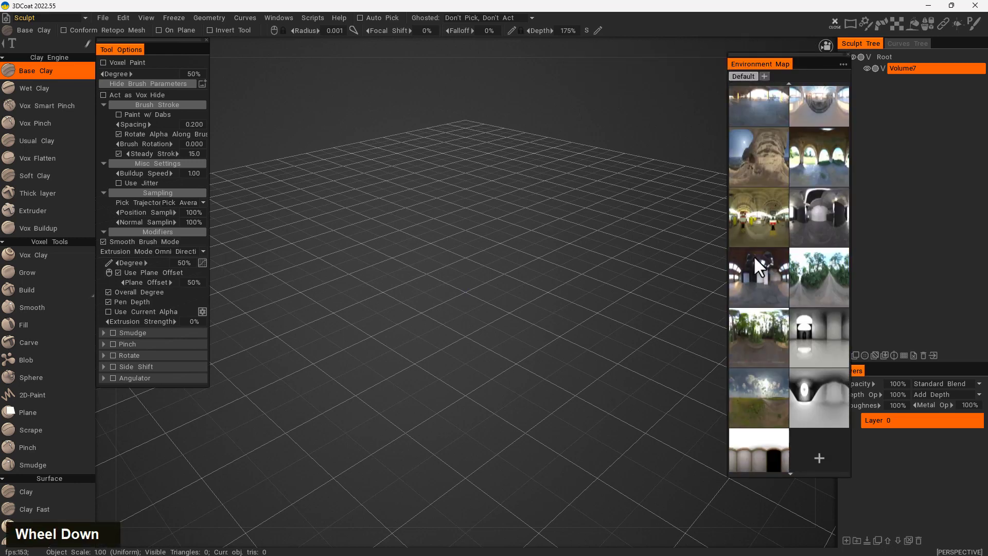
pyautogui.click(789, 46)
pyautogui.scroll(-2, 757, 249)
pyautogui.scroll(3, 771, 309)
pyautogui.scroll(-3, 770, 301)
pyautogui.scroll(4, 778, 148)
pyautogui.scroll(-5, 787, 224)
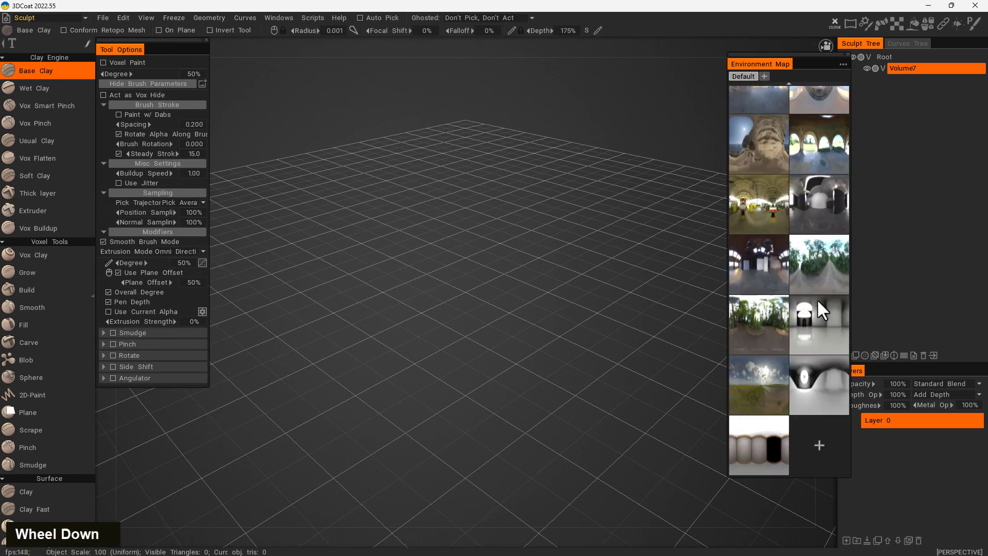
pyautogui.scroll(3, 829, 291)
pyautogui.scroll(-5, 772, 277)
pyautogui.scroll(4, 781, 301)
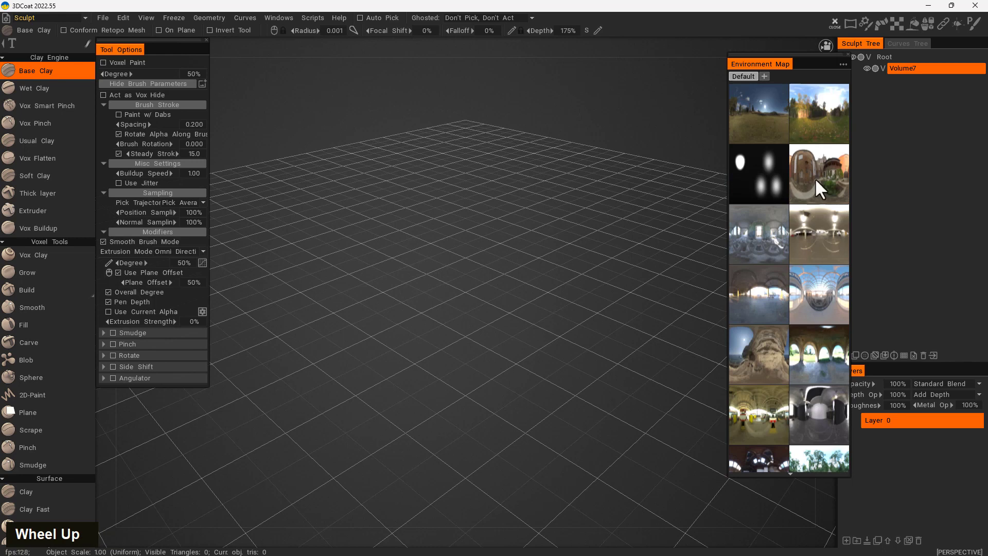
pyautogui.doubleClick(819, 247)
pyautogui.click(685, 47)
pyautogui.scroll(-1, 509, 291)
pyautogui.keyDown('alt'); pyautogui.moveTo(557, 308); pyautogui.dragTo(445, 304, button='right'); pyautogui.keyUp('alt')
pyautogui.keyDown('alt'); pyautogui.moveTo(445, 304); pyautogui.dragTo(471, 270, button='middle'); pyautogui.keyUp('alt')
pyautogui.moveTo(472, 273)
pyautogui.keyDown('alt'); pyautogui.mouseDown()
pyautogui.moveTo(476, 286)
pyautogui.moveTo(482, 275)
pyautogui.mouseUp(); pyautogui.keyUp('alt')
pyautogui.hotkey('shift', 'a')
pyautogui.scroll(-1, 490, 318)
pyautogui.press('KP_5')
pyautogui.press('KP_5')
pyautogui.press('KP_5')
pyautogui.press('KP_5')
pyautogui.press('KP_5')
pyautogui.press('KP_5')
pyautogui.press('KP_5')
pyautogui.press('KP_5')
pyautogui.moveTo(498, 266)
pyautogui.keyDown('alt'); pyautogui.mouseDown(button='right')
pyautogui.moveTo(523, 273)
pyautogui.moveTo(424, 249)
pyautogui.moveTo(549, 278)
pyautogui.moveTo(435, 257)
pyautogui.moveTo(498, 280)
pyautogui.moveTo(602, 292)
pyautogui.moveTo(408, 268)
pyautogui.moveTo(506, 275)
pyautogui.mouseUp(button='right'); pyautogui.keyUp('alt')
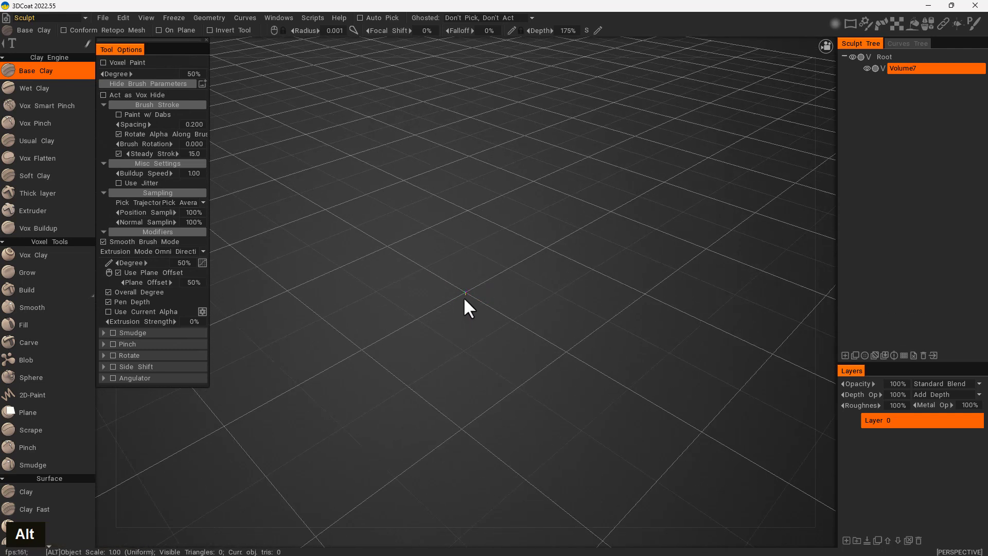
pyautogui.moveTo(439, 283)
pyautogui.keyDown('alt'); pyautogui.mouseDown(button='middle')
pyautogui.moveTo(446, 347)
pyautogui.moveTo(507, 214)
pyautogui.moveTo(472, 345)
pyautogui.moveTo(405, 196)
pyautogui.moveTo(590, 200)
pyautogui.moveTo(432, 287)
pyautogui.moveTo(426, 263)
pyautogui.moveTo(477, 274)
pyautogui.mouseUp(button='middle'); pyautogui.keyUp('alt')
pyautogui.moveTo(477, 274)
pyautogui.keyDown('alt'); pyautogui.mouseDown(button='right')
pyautogui.moveTo(512, 264)
pyautogui.moveTo(482, 255)
pyautogui.mouseUp(button='right'); pyautogui.keyUp('alt')
pyautogui.moveTo(482, 259)
pyautogui.keyDown('alt'); pyautogui.mouseDown(button='middle')
pyautogui.moveTo(454, 309)
pyautogui.moveTo(466, 246)
pyautogui.moveTo(493, 229)
pyautogui.moveTo(473, 210)
pyautogui.mouseUp(button='middle'); pyautogui.keyUp('alt')
pyautogui.keyDown('alt'); pyautogui.moveTo(430, 239); pyautogui.dragTo(452, 192); pyautogui.keyUp('alt')
pyautogui.moveTo(447, 216); pyautogui.dragTo(444, 250, button='middle')
# Step: Add a radius-160 sphere primitive to Volume7 and apply it as voxel geometry
pyautogui.scroll(-10, 35, 323)
pyautogui.scroll(-3, 47, 333)
pyautogui.press('space')
pyautogui.click(11, 432)
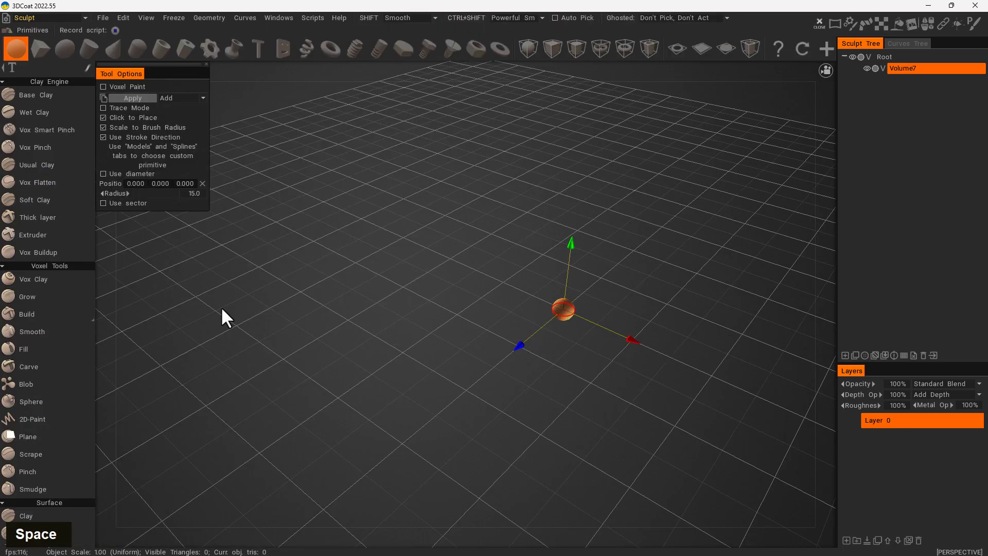
pyautogui.moveTo(566, 315); pyautogui.dragTo(649, 324)
pyautogui.click(137, 100)
# Step: With Wet Clay at brush radius 19.5, sculpt a spiral groove into the sphere
pyautogui.click(36, 112)
pyautogui.keyDown('alt'); pyautogui.moveTo(743, 304); pyautogui.dragTo(650, 307, button='middle'); pyautogui.keyUp('alt')
pyautogui.keyDown('alt'); pyautogui.moveTo(650, 307); pyautogui.dragTo(418, 295); pyautogui.keyUp('alt')
pyautogui.moveTo(465, 280)
pyautogui.mouseDown(button='right')
pyautogui.moveTo(491, 287)
pyautogui.moveTo(457, 286)
pyautogui.moveTo(514, 289)
pyautogui.moveTo(471, 288)
pyautogui.moveTo(483, 289)
pyautogui.mouseUp(button='right')
pyautogui.moveTo(515, 292)
pyautogui.mouseDown(button='right')
pyautogui.moveTo(474, 295)
pyautogui.moveTo(534, 297)
pyautogui.moveTo(469, 292)
pyautogui.moveTo(539, 295)
pyautogui.moveTo(513, 289)
pyautogui.mouseUp(button='right')
pyautogui.moveTo(307, 262); pyautogui.dragTo(335, 266, button='right')
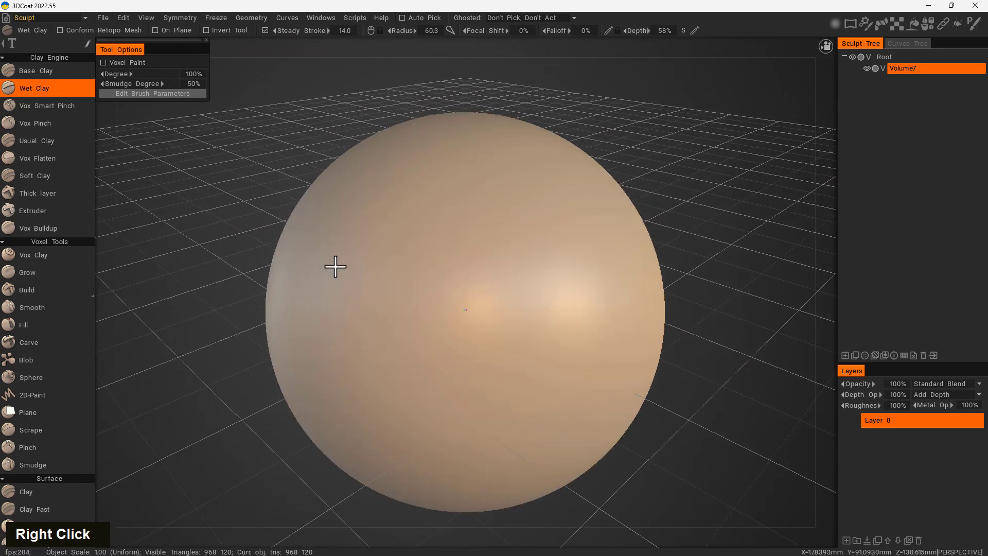
pyautogui.moveTo(450, 275)
pyautogui.mouseDown(button='right')
pyautogui.moveTo(464, 293)
pyautogui.moveTo(396, 293)
pyautogui.mouseUp(button='right')
pyautogui.keyDown('alt'); pyautogui.moveTo(502, 262); pyautogui.dragTo(464, 271, button='right'); pyautogui.keyUp('alt')
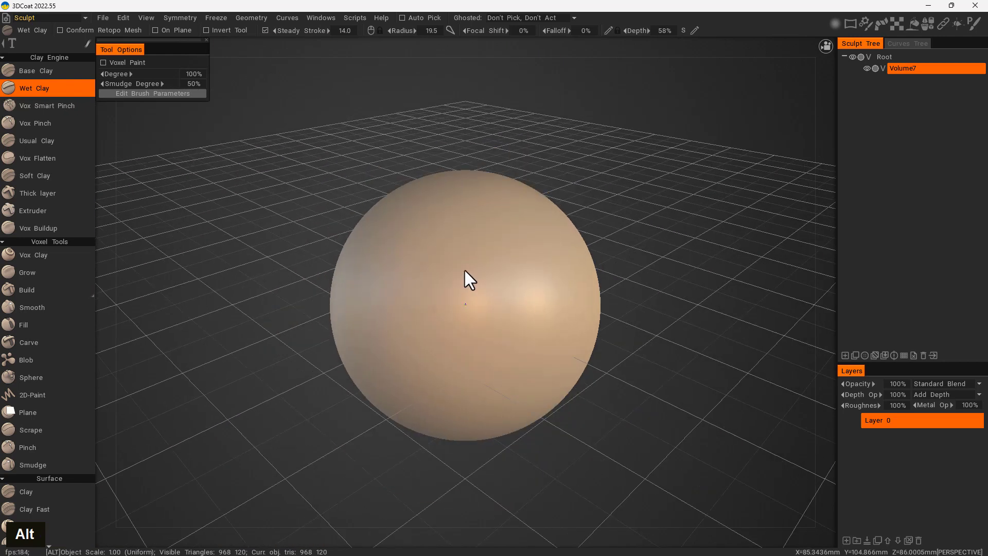
pyautogui.moveTo(474, 149); pyautogui.dragTo(446, 149, button='right')
pyautogui.moveTo(458, 274)
pyautogui.keyDown('alt'); pyautogui.mouseDown(button='right')
pyautogui.moveTo(504, 277)
pyautogui.moveTo(456, 286)
pyautogui.moveTo(470, 289)
pyautogui.mouseUp(button='right'); pyautogui.keyUp('alt')
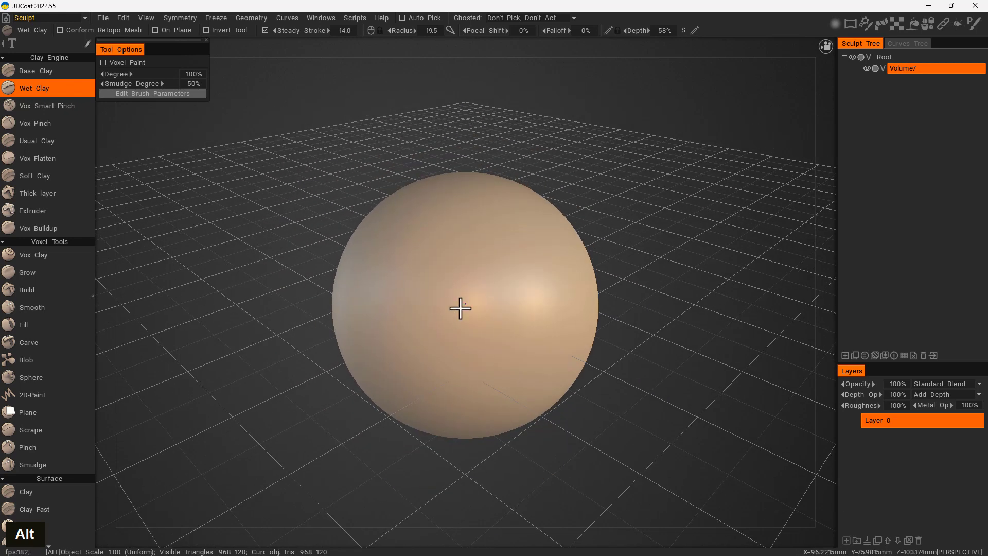
pyautogui.keyDown('alt'); pyautogui.moveTo(458, 306); pyautogui.dragTo(444, 276, button='middle'); pyautogui.keyUp('alt')
pyautogui.moveTo(446, 286)
pyautogui.keyDown('alt'); pyautogui.mouseDown()
pyautogui.moveTo(447, 233)
pyautogui.moveTo(426, 258)
pyautogui.moveTo(494, 278)
pyautogui.moveTo(504, 310)
pyautogui.moveTo(399, 267)
pyautogui.moveTo(454, 216)
pyautogui.moveTo(473, 232)
pyautogui.moveTo(465, 244)
pyautogui.mouseUp(); pyautogui.keyUp('alt')
# Step: Undo the Wet Clay strokes and rotate the lighting around to the sphere's side
pyautogui.press('ctrl')
pyautogui.hotkey('ctrl', 'z')
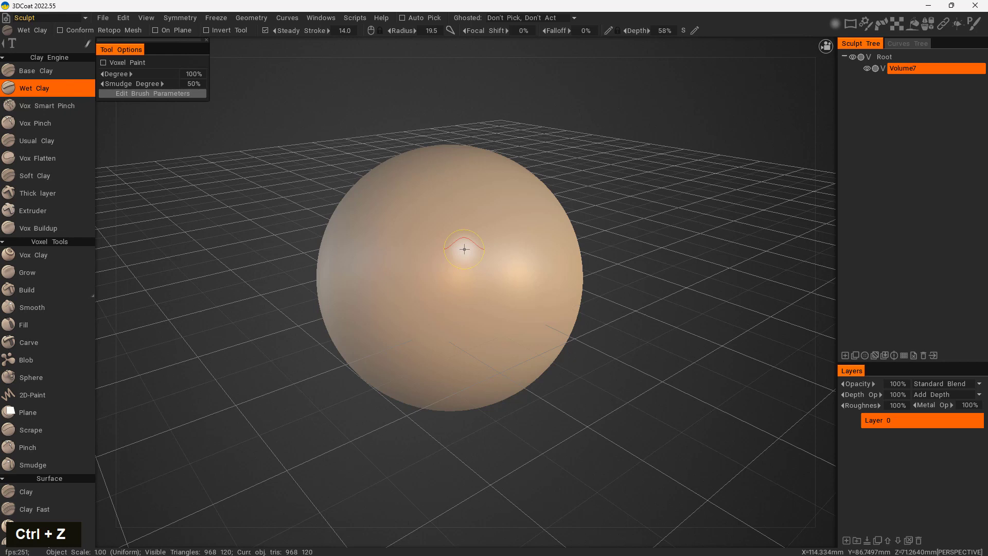
pyautogui.keyDown('shift'); pyautogui.moveTo(237, 192); pyautogui.dragTo(283, 227); pyautogui.keyUp('shift')
pyautogui.moveTo(282, 209); pyautogui.dragTo(291, 237, button='middle')
pyautogui.doubleClick(83, 17)
pyautogui.click(85, 19)
pyautogui.click(84, 17)
pyautogui.click(83, 18)
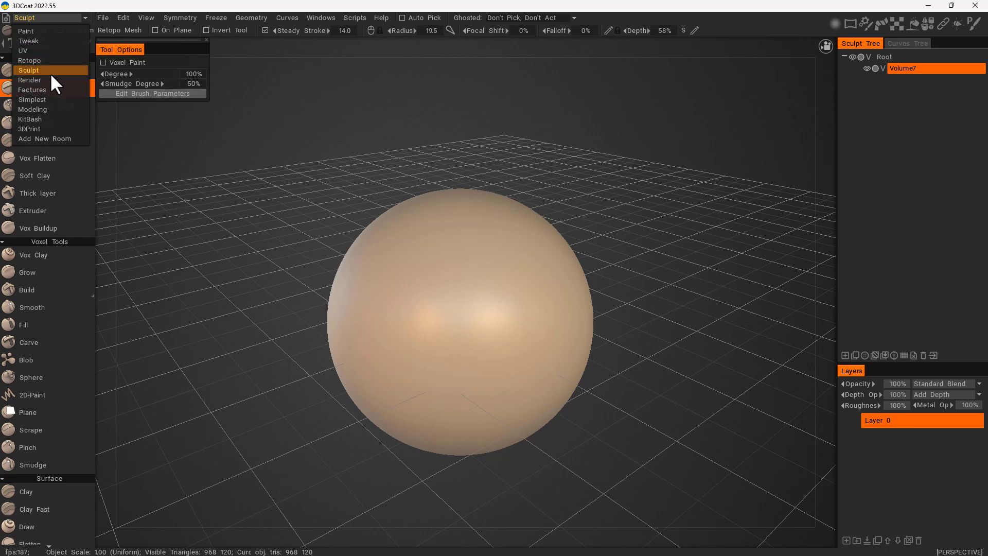
pyautogui.click(35, 69)
pyautogui.click(73, 18)
pyautogui.click(41, 80)
pyautogui.click(83, 19)
pyautogui.click(49, 60)
pyautogui.click(84, 18)
pyautogui.click(44, 32)
pyautogui.click(82, 17)
pyautogui.click(38, 58)
pyautogui.click(86, 18)
pyautogui.click(43, 67)
pyautogui.click(67, 19)
pyautogui.click(39, 62)
# Step: Look through the File menu, then bring up the Edit menu's commands
pyautogui.click(102, 20)
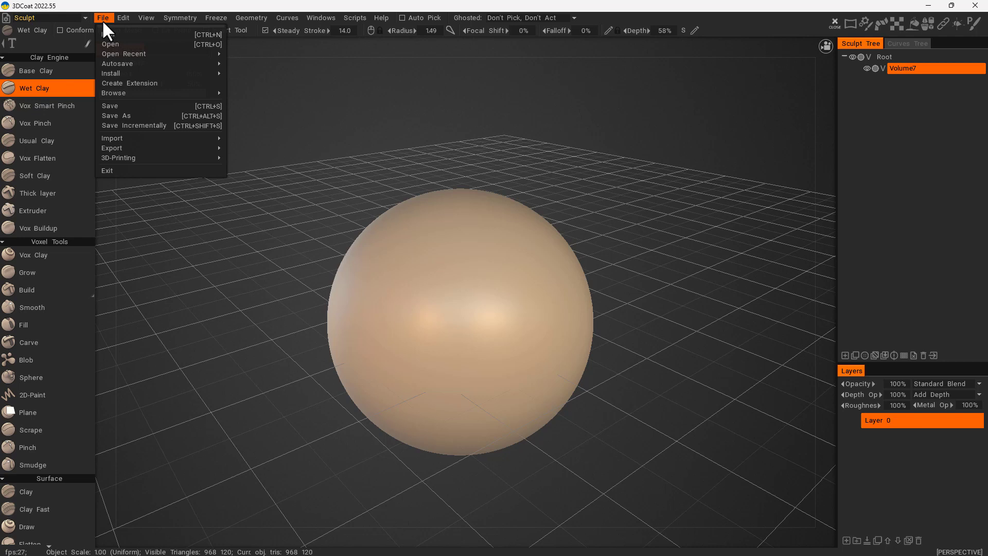
pyautogui.doubleClick(119, 20)
pyautogui.click(119, 20)
pyautogui.click(122, 16)
pyautogui.click(122, 16)
# Step: Open Edit > Preferences, reposition the window and show the In/Out settings
pyautogui.click(140, 205)
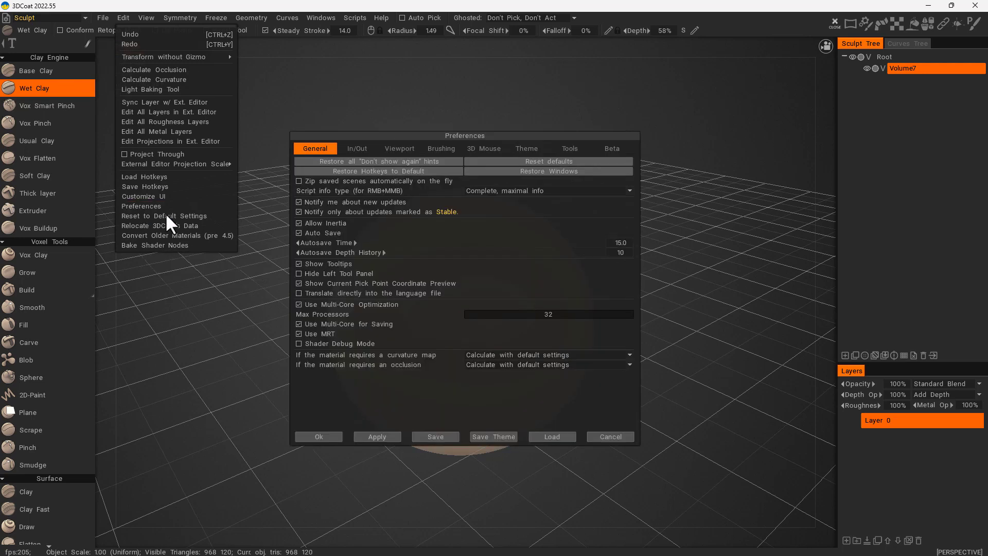
pyautogui.moveTo(362, 145); pyautogui.dragTo(273, 138)
pyautogui.moveTo(333, 128); pyautogui.dragTo(355, 110)
pyautogui.click(284, 126)
# Step: Keep Maya Normals as the calculation method and 3DS-Max, LW as normal map export
pyautogui.click(425, 188)
pyautogui.click(432, 193)
pyautogui.click(413, 197)
pyautogui.click(413, 197)
# Step: On the Viewport preferences, set Measure Units to Centimeters (cm)
pyautogui.click(330, 127)
pyautogui.click(429, 159)
pyautogui.click(431, 191)
pyautogui.moveTo(450, 288)
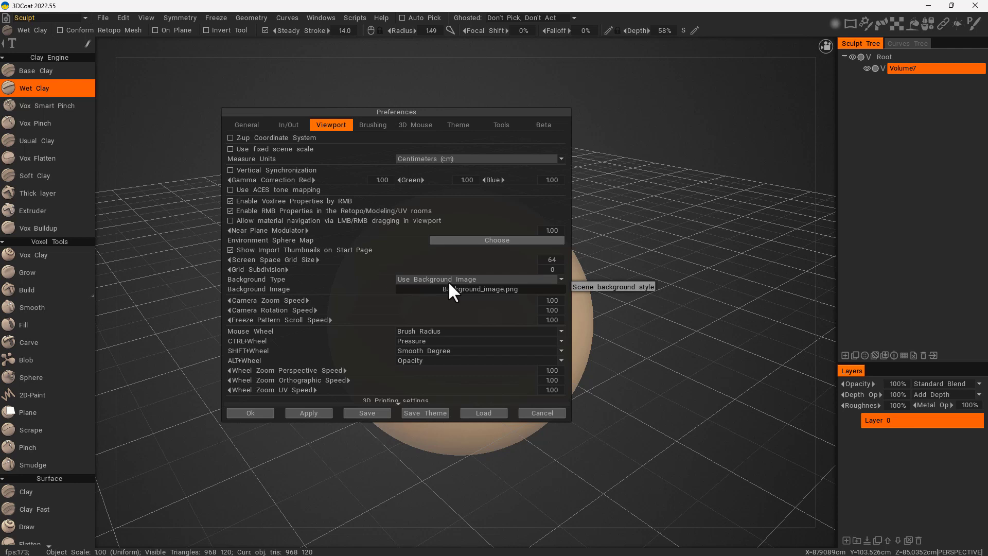
# Step: On the Brushing preferences, keep WindowsInk as the Tablet Interface
pyautogui.click(371, 127)
pyautogui.click(437, 148)
pyautogui.click(410, 147)
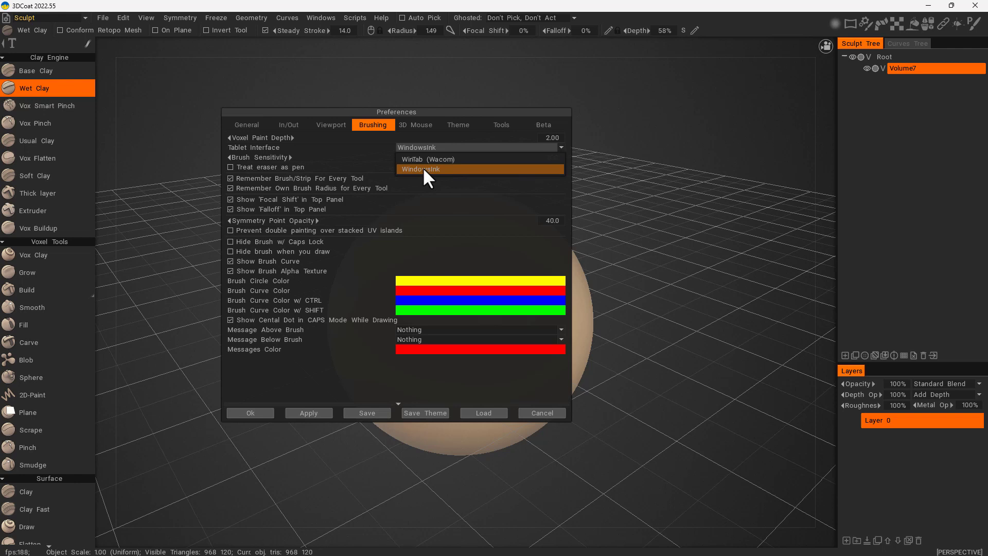
pyautogui.click(422, 168)
# Step: Review the 3D Mouse, Theme, Tools and Beta pages, then confirm with Ok
pyautogui.click(415, 124)
pyautogui.click(458, 125)
pyautogui.scroll(-3, 360, 299)
pyautogui.scroll(3, 361, 300)
pyautogui.click(496, 125)
pyautogui.click(539, 124)
pyautogui.click(268, 417)
# Step: Step through the Clay Engine brushes to Thick layer, toggling Steady Stroke off and back on
pyautogui.click(35, 70)
pyautogui.click(35, 100)
pyautogui.click(36, 123)
pyautogui.doubleClick(36, 141)
pyautogui.click(27, 160)
pyautogui.click(33, 176)
pyautogui.click(38, 193)
pyautogui.click(273, 30)
pyautogui.click(271, 29)
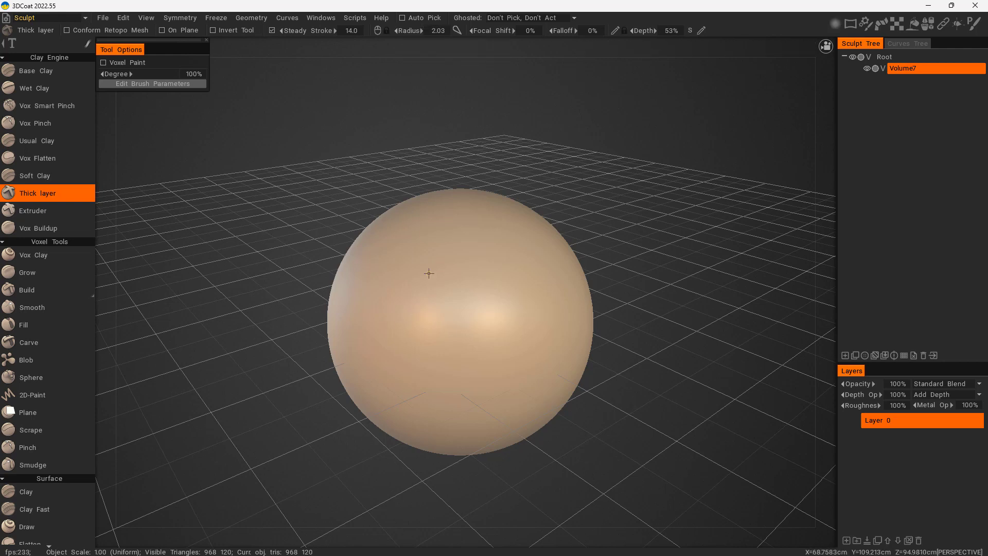
# Step: Resize the Thick layer brush to radius 53.0 after trying 5.55 and 86.9
pyautogui.moveTo(430, 276); pyautogui.dragTo(436, 279, button='right')
pyautogui.moveTo(432, 279)
pyautogui.mouseDown(button='right')
pyautogui.moveTo(470, 292)
pyautogui.moveTo(419, 287)
pyautogui.moveTo(512, 280)
pyautogui.moveTo(443, 276)
pyautogui.mouseUp(button='right')
pyautogui.moveTo(504, 32)
pyautogui.mouseDown()
pyautogui.moveTo(494, 26)
pyautogui.moveTo(520, 31)
pyautogui.moveTo(468, 30)
pyautogui.moveTo(514, 30)
pyautogui.mouseUp()
pyautogui.moveTo(464, 303); pyautogui.dragTo(426, 316, button='right')
# Step: Try focal shift values from 7% to -100%, then paint a raised layer patch across the sphere's centre
pyautogui.moveTo(491, 31); pyautogui.dragTo(592, 30)
pyautogui.moveTo(500, 31); pyautogui.dragTo(412, 31)
pyautogui.moveTo(472, 290); pyautogui.dragTo(464, 281, button='right')
pyautogui.moveTo(530, 30)
pyautogui.mouseDown()
pyautogui.moveTo(485, 31)
pyautogui.moveTo(499, 30)
pyautogui.mouseUp()
pyautogui.moveTo(463, 299)
pyautogui.mouseDown()
pyautogui.moveTo(462, 313)
pyautogui.moveTo(461, 284)
pyautogui.moveTo(444, 315)
pyautogui.moveTo(507, 355)
pyautogui.moveTo(438, 219)
pyautogui.moveTo(394, 320)
pyautogui.moveTo(481, 301)
pyautogui.mouseUp()
# Step: Undo the last sculpt stroke and set the focal shift to 0%
pyautogui.hotkey('ctrl', 'x')
pyautogui.hotkey('ctrl', 'z')
# Step: Test falloff at 25%, 68% and 78% with undone strokes, ending with falloff at 6%
pyautogui.hotkey('ctrl', 'z')
pyautogui.hotkey('ctrl', 'z')
pyautogui.hotkey('ctrl', 'z')
pyautogui.write('0')
pyautogui.press('Return')
pyautogui.click(588, 30)
pyautogui.moveTo(464, 300)
pyautogui.mouseDown()
pyautogui.moveTo(470, 350)
pyautogui.moveTo(496, 337)
pyautogui.mouseUp()
pyautogui.hotkey('ctrl', 'z')
pyautogui.moveTo(469, 269)
pyautogui.mouseDown()
pyautogui.moveTo(433, 280)
pyautogui.moveTo(455, 316)
pyautogui.moveTo(483, 301)
pyautogui.mouseUp()
pyautogui.hotkey('ctrl', 'z')
pyautogui.moveTo(564, 30); pyautogui.dragTo(611, 33)
pyautogui.moveTo(414, 325)
pyautogui.mouseDown()
pyautogui.moveTo(464, 262)
pyautogui.moveTo(489, 324)
pyautogui.mouseUp()
pyautogui.hotkey('ctrl', 'z')
pyautogui.moveTo(564, 30); pyautogui.dragTo(500, 32)
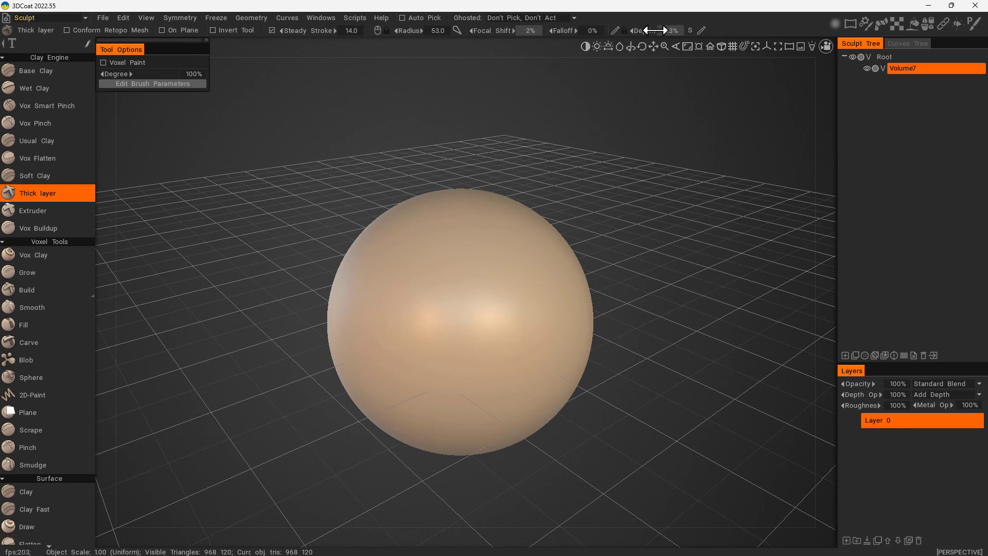
# Step: Try brush depth at 102% and 0%, paint a curving thick-layer stroke, and shrink radius to 22.4
pyautogui.rightClick(460, 326)
pyautogui.moveTo(460, 325); pyautogui.dragTo(457, 224, button='right')
pyautogui.moveTo(453, 300)
pyautogui.mouseDown(button='right')
pyautogui.moveTo(452, 382)
pyautogui.moveTo(457, 326)
pyautogui.moveTo(426, 333)
pyautogui.mouseUp(button='right')
pyautogui.moveTo(386, 310)
pyautogui.mouseDown()
pyautogui.moveTo(428, 333)
pyautogui.moveTo(460, 327)
pyautogui.moveTo(474, 290)
pyautogui.moveTo(457, 276)
pyautogui.mouseUp()
pyautogui.moveTo(391, 350); pyautogui.dragTo(355, 342, button='right')
pyautogui.scroll(-1, 300, 326)
pyautogui.keyDown('alt'); pyautogui.moveTo(626, 336); pyautogui.dragTo(709, 383, button='right'); pyautogui.keyUp('alt')
pyautogui.keyDown('alt'); pyautogui.moveTo(709, 384); pyautogui.dragTo(590, 358, button='middle'); pyautogui.keyUp('alt')
# Step: Set brush depth to 50% and sculpt swirling bands around the sphere, raising depth to 229%
pyautogui.click(669, 30)
pyautogui.write('50')
pyautogui.press('Return')
pyautogui.moveTo(412, 226)
pyautogui.mouseDown()
pyautogui.moveTo(446, 274)
pyautogui.moveTo(394, 373)
pyautogui.mouseUp()
pyautogui.moveTo(536, 398)
pyautogui.mouseDown()
pyautogui.moveTo(622, 404)
pyautogui.moveTo(503, 399)
pyautogui.mouseUp()
pyautogui.moveTo(422, 307); pyautogui.dragTo(418, 257, button='right')
pyautogui.moveTo(374, 213)
pyautogui.mouseDown()
pyautogui.moveTo(372, 286)
pyautogui.moveTo(450, 329)
pyautogui.moveTo(439, 353)
pyautogui.moveTo(333, 345)
pyautogui.moveTo(344, 392)
pyautogui.moveTo(405, 410)
pyautogui.moveTo(500, 380)
pyautogui.mouseUp()
pyautogui.moveTo(586, 380)
pyautogui.mouseDown()
pyautogui.moveTo(503, 383)
pyautogui.moveTo(473, 361)
pyautogui.mouseUp()
pyautogui.moveTo(430, 287)
pyautogui.mouseDown()
pyautogui.moveTo(437, 339)
pyautogui.moveTo(479, 363)
pyautogui.moveTo(489, 263)
pyautogui.moveTo(364, 200)
pyautogui.moveTo(364, 324)
pyautogui.moveTo(596, 346)
pyautogui.moveTo(452, 304)
pyautogui.mouseUp()
pyautogui.moveTo(404, 329)
pyautogui.mouseDown()
pyautogui.moveTo(335, 383)
pyautogui.moveTo(452, 374)
pyautogui.moveTo(463, 334)
pyautogui.mouseUp()
pyautogui.moveTo(463, 335)
pyautogui.mouseDown()
pyautogui.moveTo(340, 288)
pyautogui.moveTo(483, 391)
pyautogui.moveTo(367, 199)
pyautogui.moveTo(316, 265)
pyautogui.mouseUp()
# Step: Readjust brush depth through 100%, 0% and 434%, and widen the Sculpt Tree and Layers panels
pyautogui.click(669, 30)
pyautogui.moveTo(672, 30); pyautogui.dragTo(646, 28)
pyautogui.moveTo(323, 335)
pyautogui.mouseDown(button='right')
pyautogui.moveTo(326, 196)
pyautogui.moveTo(323, 314)
pyautogui.moveTo(336, 211)
pyautogui.moveTo(320, 314)
pyautogui.moveTo(320, 252)
pyautogui.moveTo(320, 304)
pyautogui.moveTo(322, 275)
pyautogui.mouseUp(button='right')
pyautogui.moveTo(837, 172); pyautogui.dragTo(805, 168)
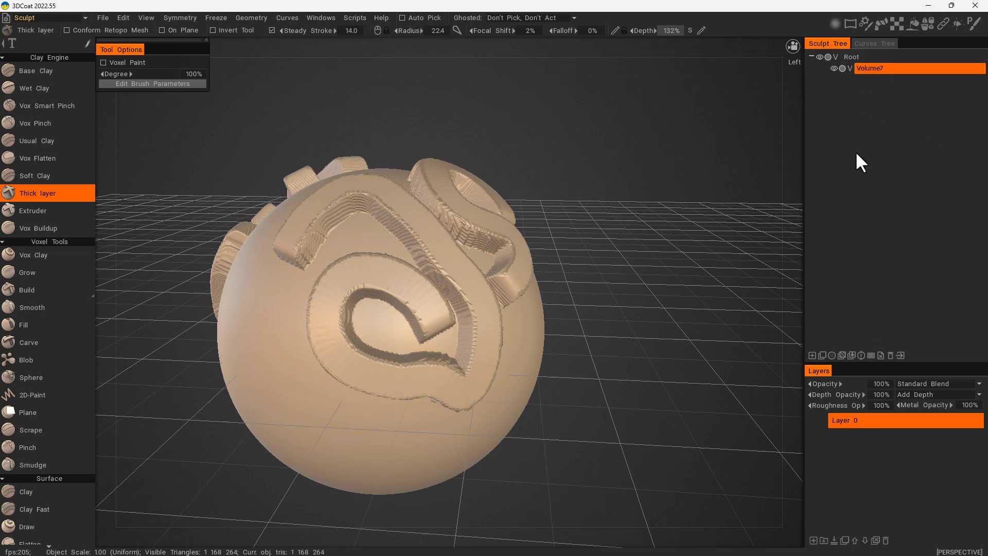
# Step: Add three empty volumes, delete Volume8, and close the shader settings without changes
pyautogui.click(812, 354)
pyautogui.doubleClick(811, 355)
pyautogui.click(893, 79)
pyautogui.click(890, 356)
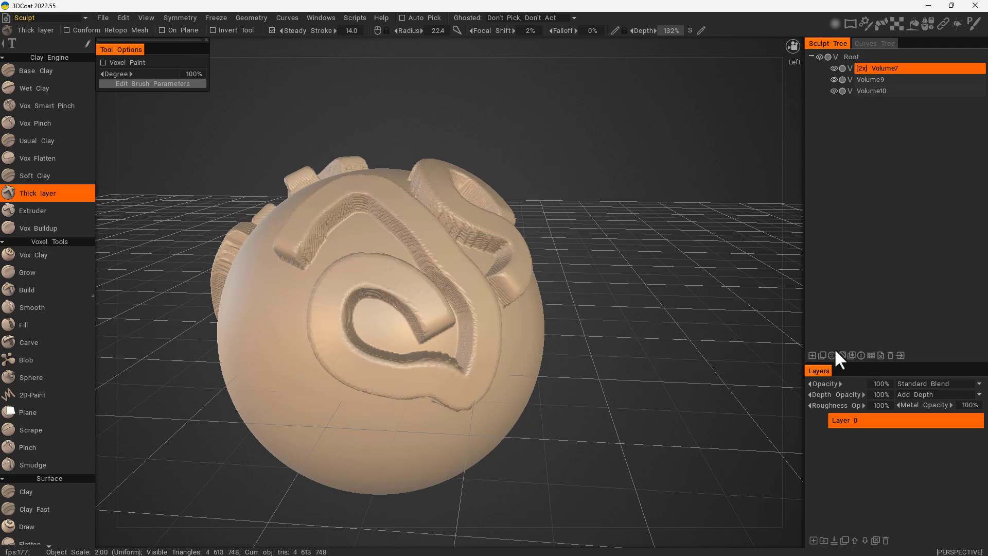
pyautogui.click(831, 355)
pyautogui.click(729, 178)
pyautogui.press('space')
pyautogui.press('space')
pyautogui.press('space')
pyautogui.press('space')
pyautogui.scroll(-1, 58, 399)
pyautogui.scroll(-20, 56, 404)
pyautogui.scroll(2, 37, 368)
pyautogui.scroll(5, 35, 335)
pyautogui.scroll(15, 35, 335)
pyautogui.scroll(7, 36, 329)
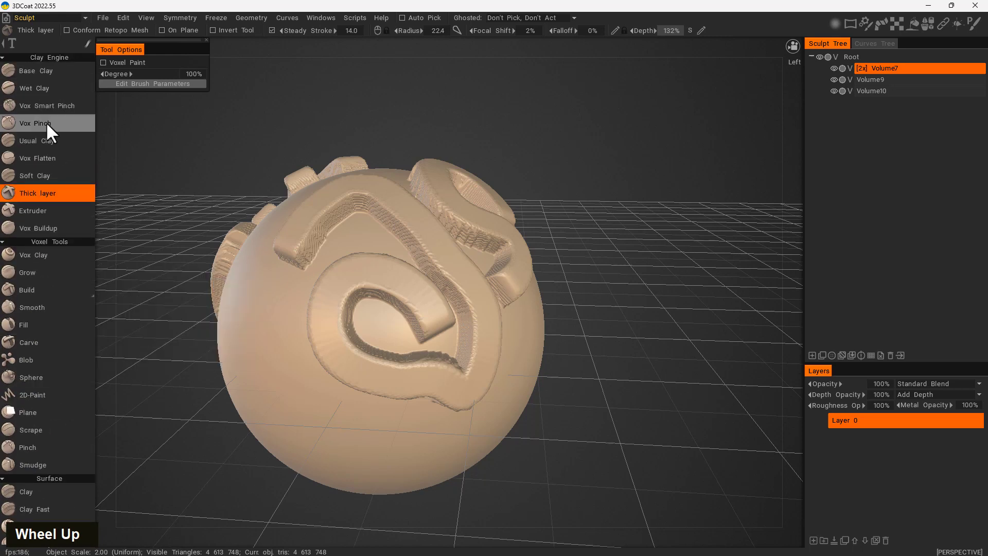
pyautogui.scroll(1, 51, 238)
pyautogui.scroll(-2, 56, 295)
pyautogui.scroll(2, 57, 296)
# Step: Preview the alphas, strokes, materials and models palettes, then load the Feathers models category
pyautogui.moveTo(847, 28)
pyautogui.moveTo(881, 21)
pyautogui.moveTo(913, 22)
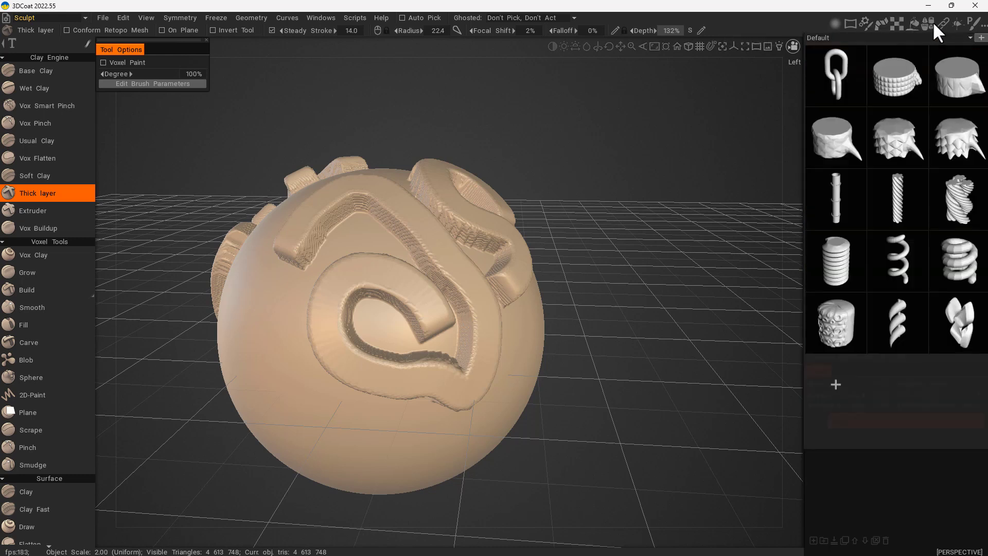
pyautogui.moveTo(945, 24)
pyautogui.moveTo(976, 27)
pyautogui.moveTo(876, 20)
pyautogui.moveTo(939, 21)
pyautogui.doubleClick(898, 57)
# Step: Open the Depth Channel panel from the Windows menu and toggle the brush alpha grid
pyautogui.moveTo(941, 23)
pyautogui.click(314, 17)
pyautogui.moveTo(322, 35)
pyautogui.click(485, 105)
pyautogui.click(834, 21)
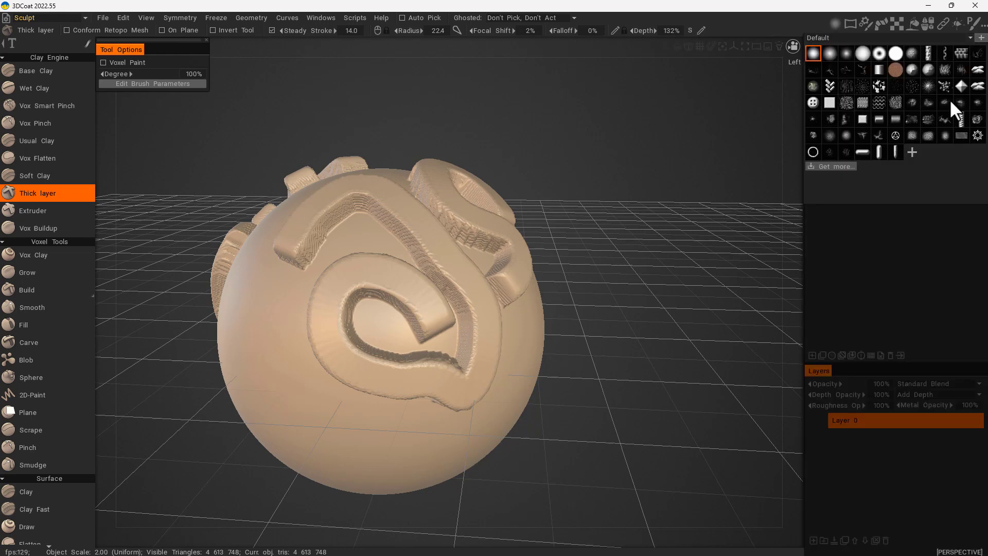
pyautogui.click(837, 24)
# Step: Open Brushes as a floating panel from Windows > Panels and move it down and left
pyautogui.click(329, 17)
pyautogui.moveTo(353, 34)
pyautogui.click(466, 47)
pyautogui.moveTo(750, 45)
pyautogui.mouseDown()
pyautogui.moveTo(724, 60)
pyautogui.moveTo(708, 165)
pyautogui.mouseUp()
pyautogui.moveTo(835, 23)
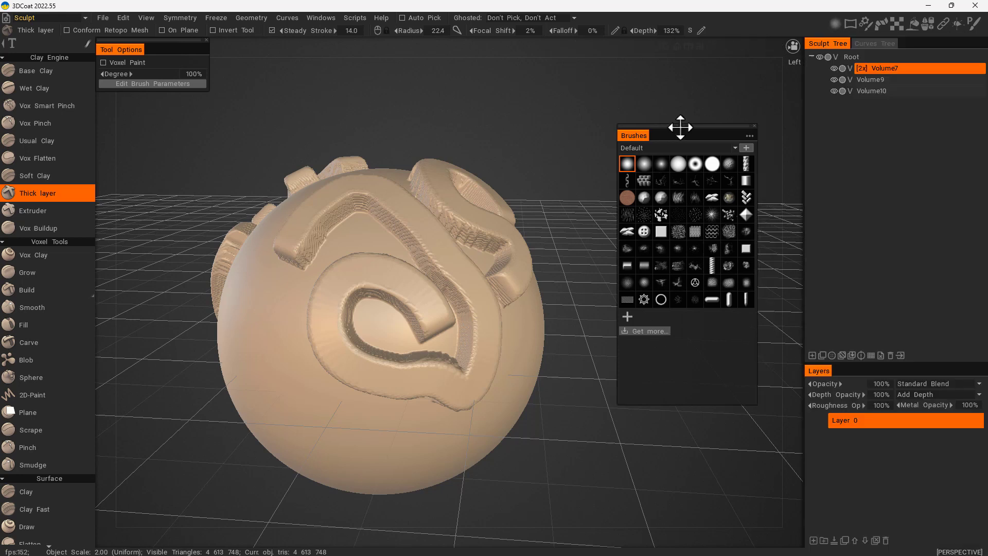